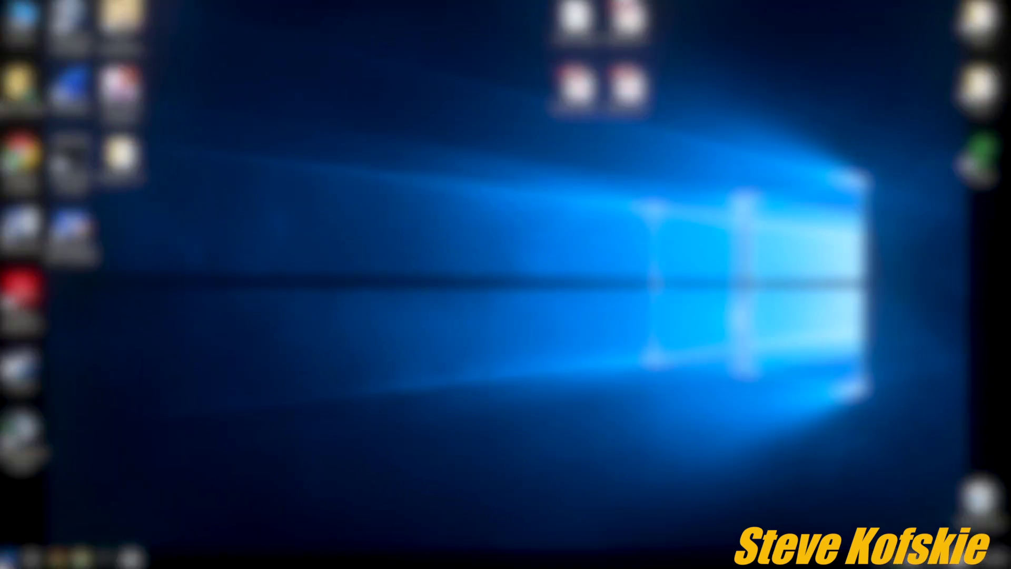
Step: Open the Start menu from the Start button on the taskbar
left_click(3, 562)
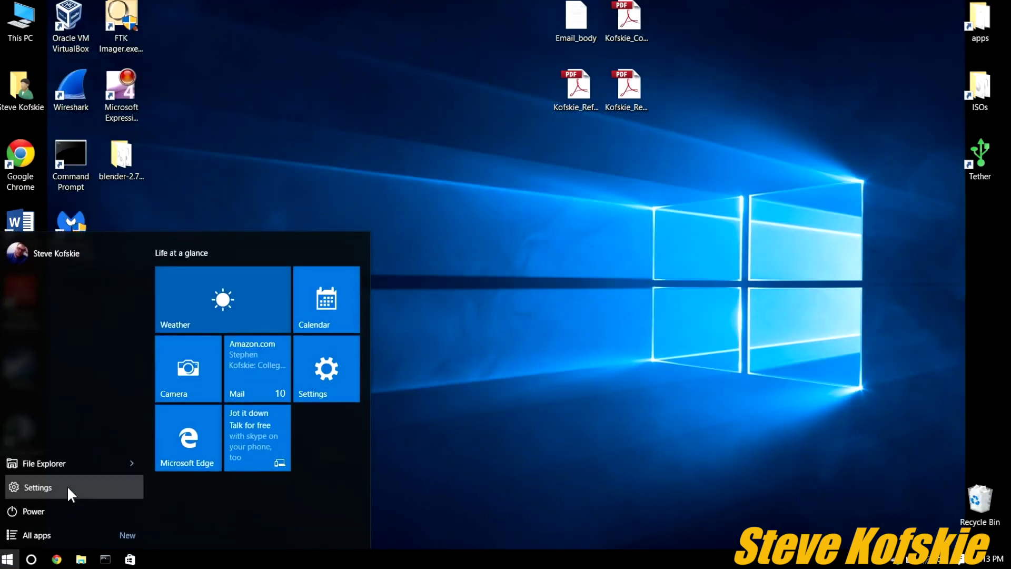
Step: Run Add a printer or scanner under Settings > Devices, then bring up the search panel
left_click(67, 486)
left_click(499, 216)
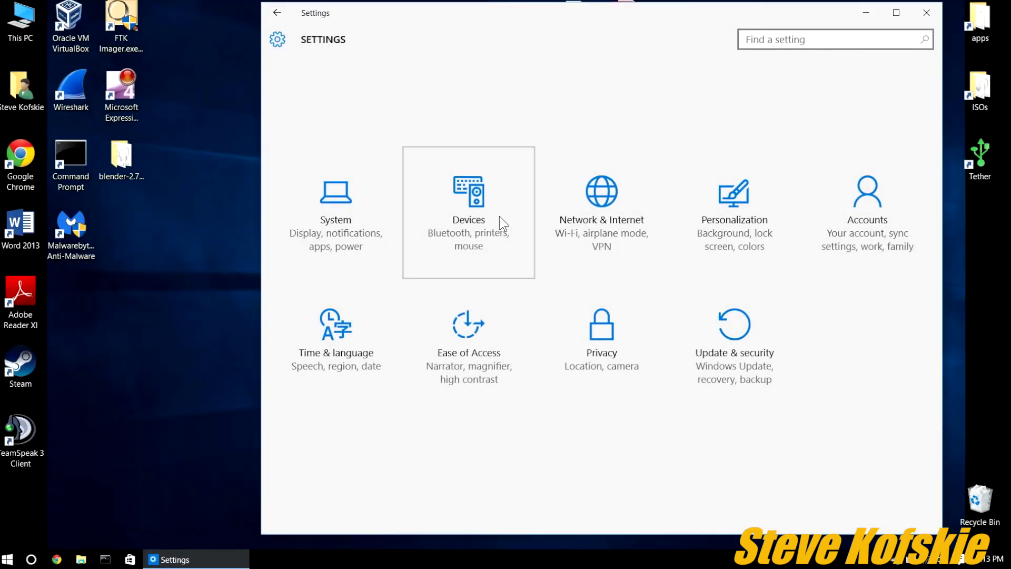
left_click(529, 122)
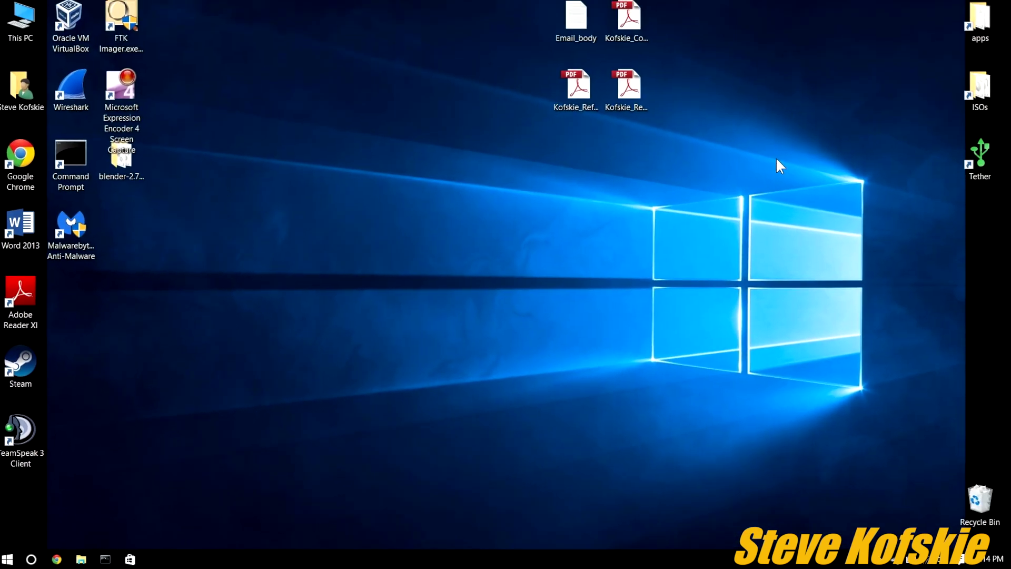
key("super")
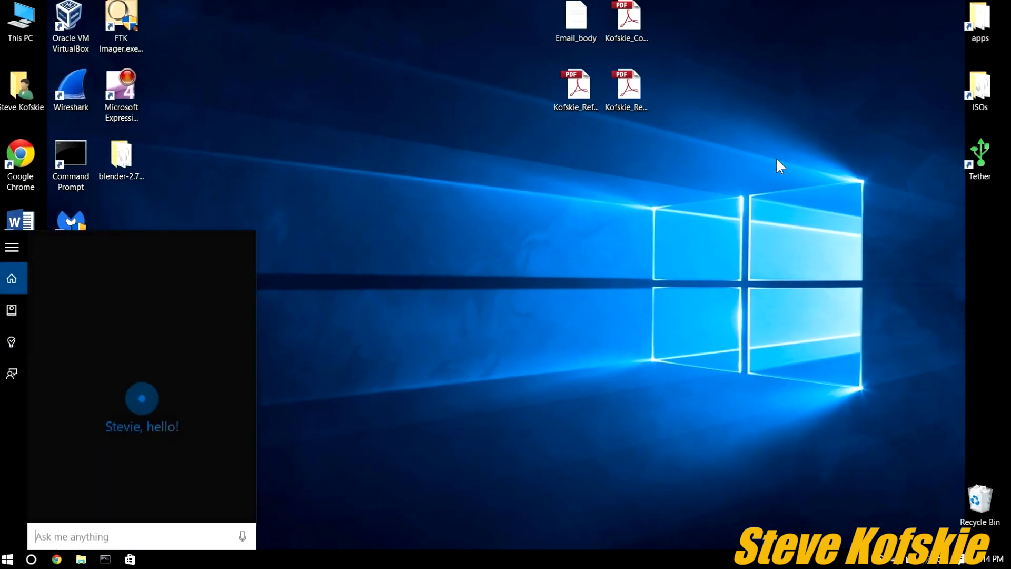
Step: Search for 'control' to launch Control Panel and view Devices and Printers
type("control")
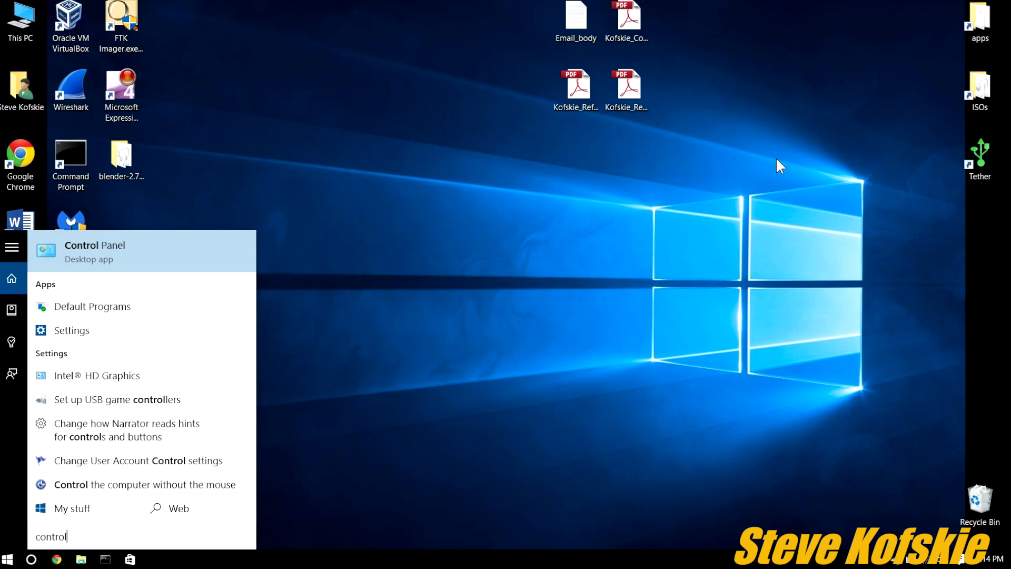
key("Return")
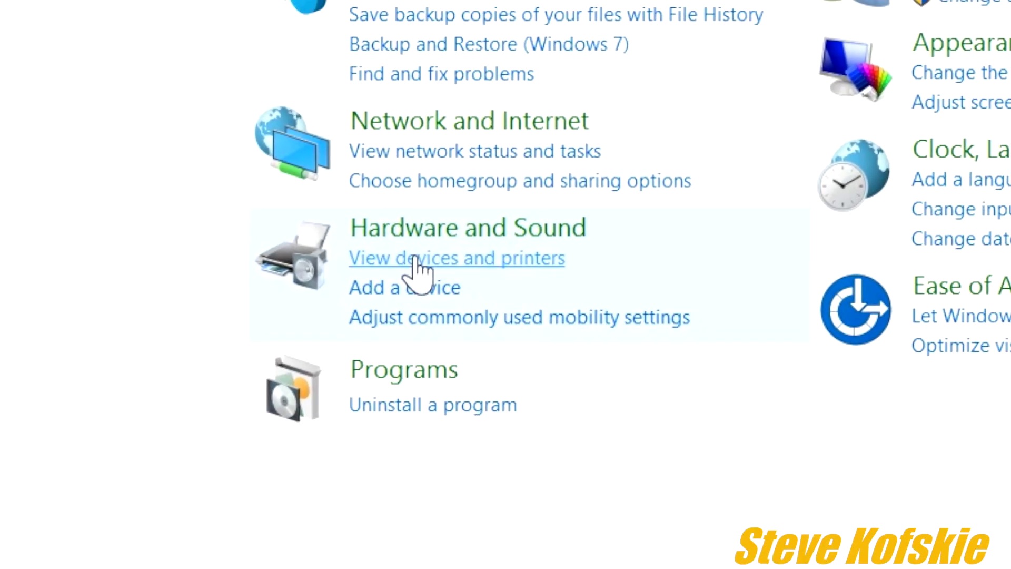
left_click(426, 269)
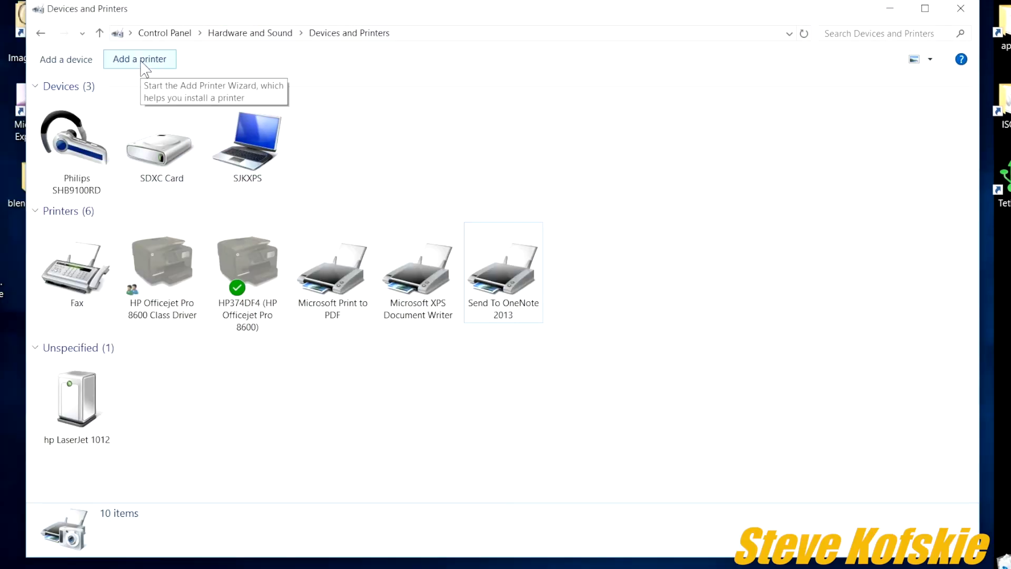
Step: Add a printer that isn't listed, as a local printer with manual settings
left_click(141, 62)
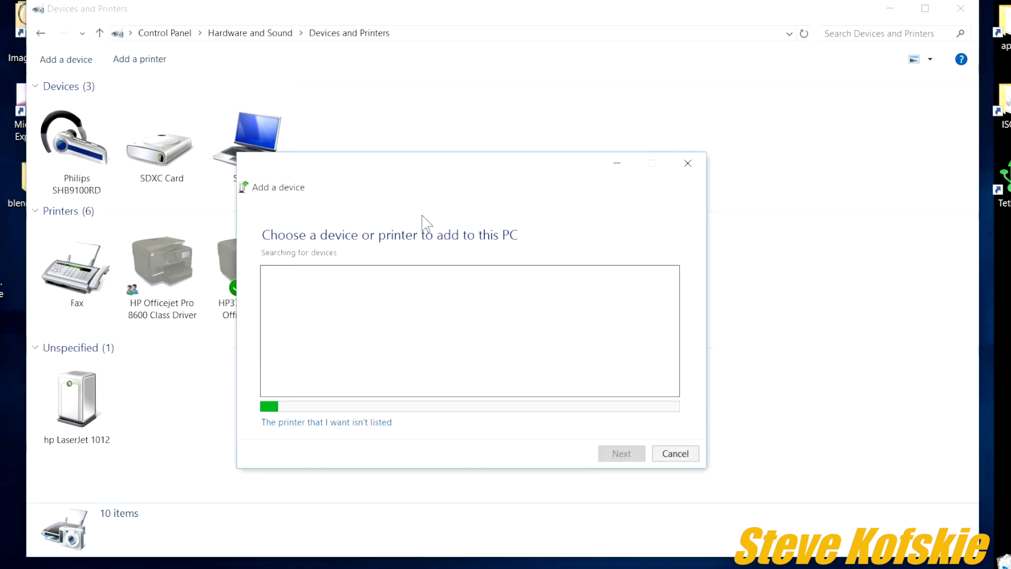
left_click(359, 424)
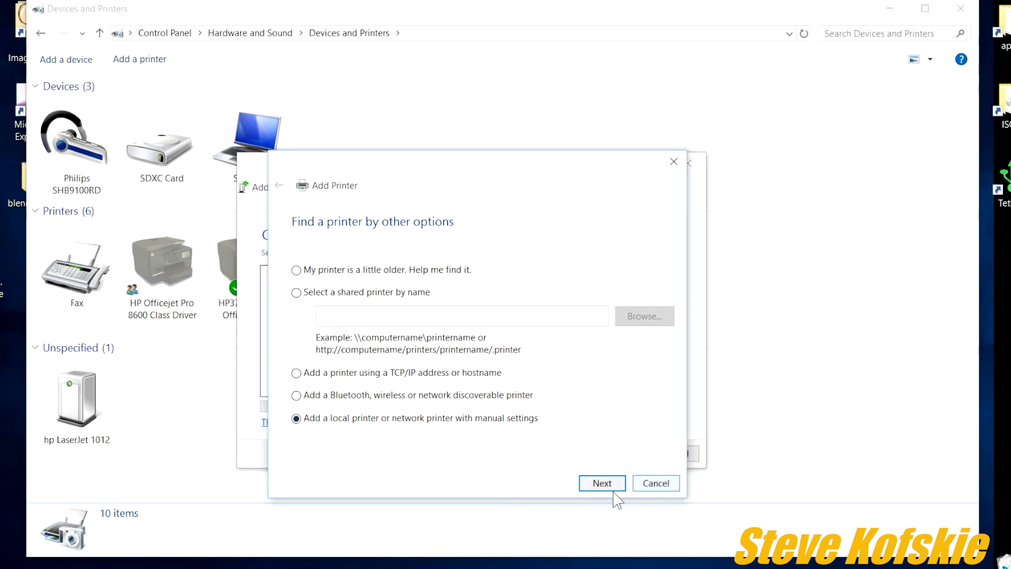
left_click(602, 483)
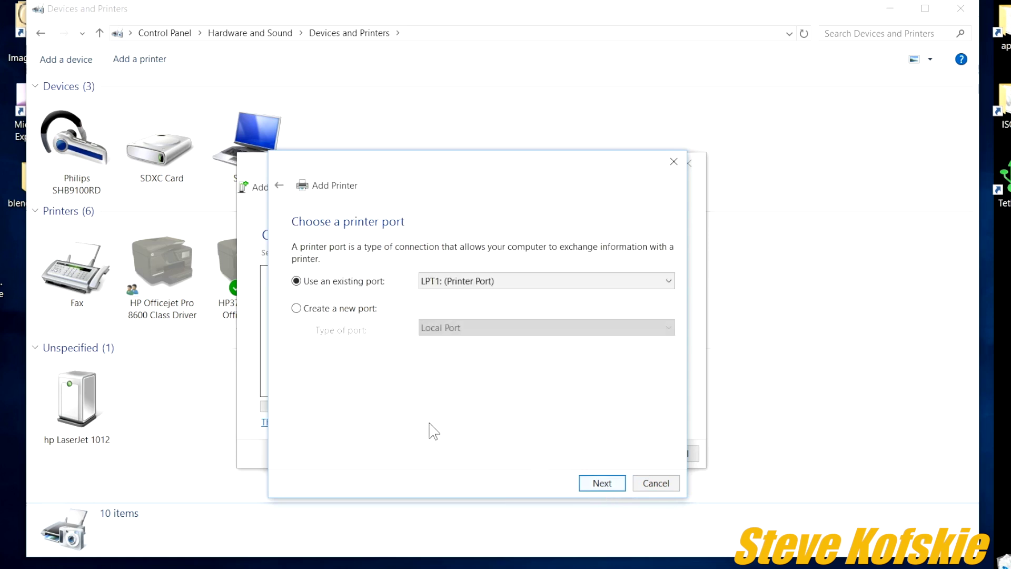
Step: Use the existing port DOT4_001 (HP Print Device) for the new printer
left_click(555, 282)
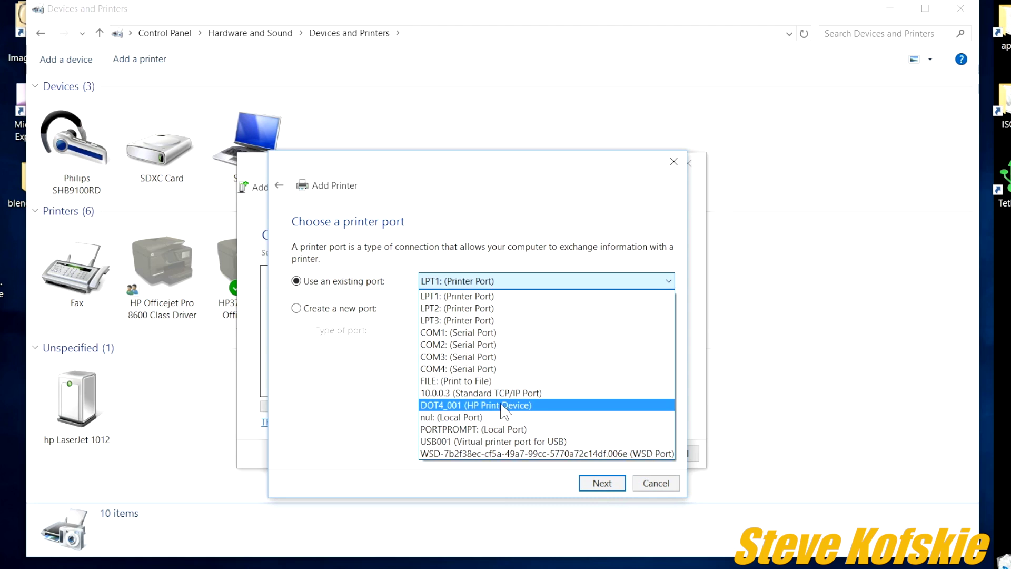
left_click(503, 409)
Step: Choose manufacturer HP and the HP LaserJet 3055 PCL5 driver from the Printers list
left_click(597, 482)
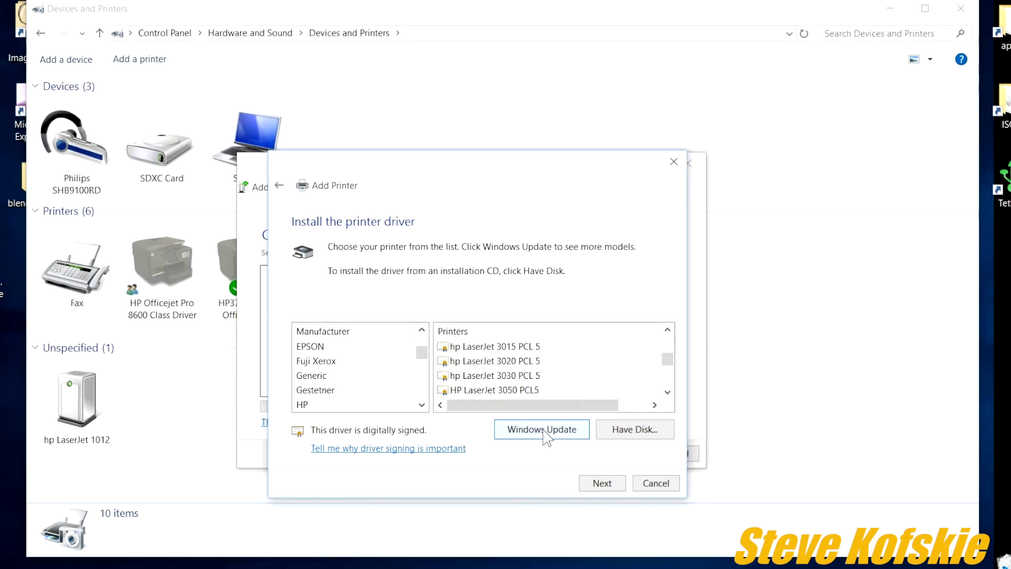
left_click(309, 409)
left_click(667, 392)
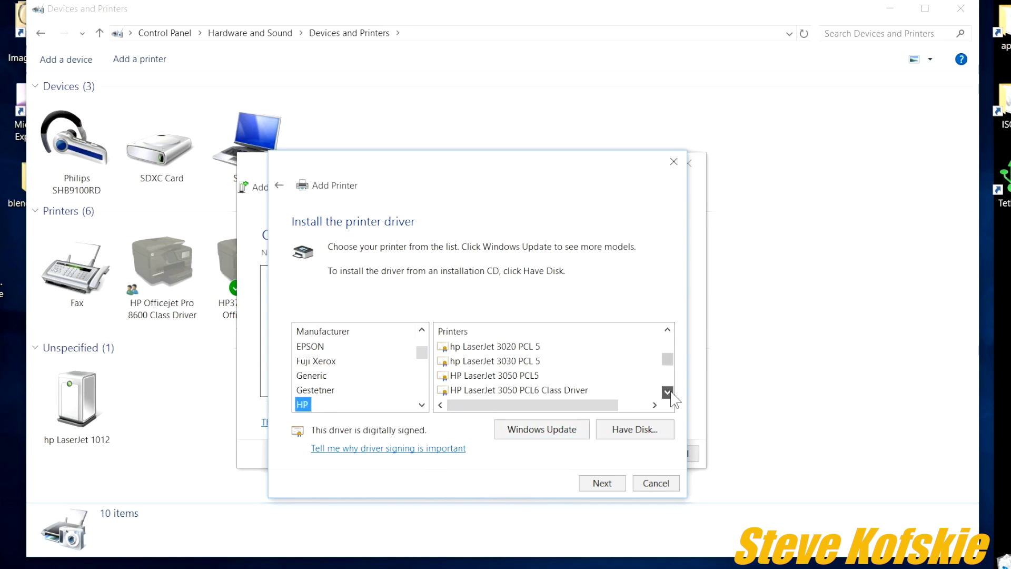
left_click(667, 392)
left_click(667, 392)
left_click(667, 391)
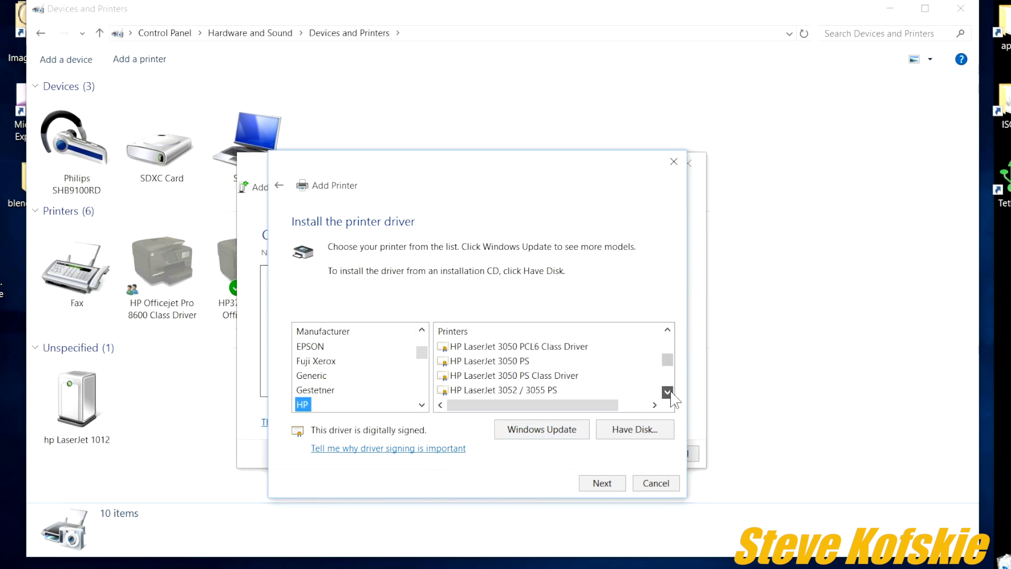
left_click(667, 391)
left_click(529, 361)
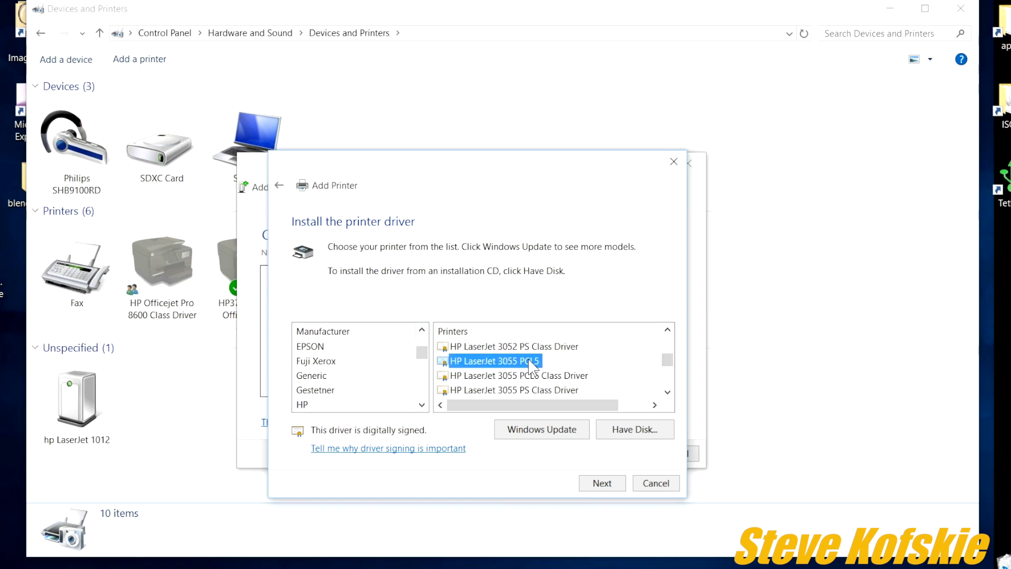
left_click(601, 483)
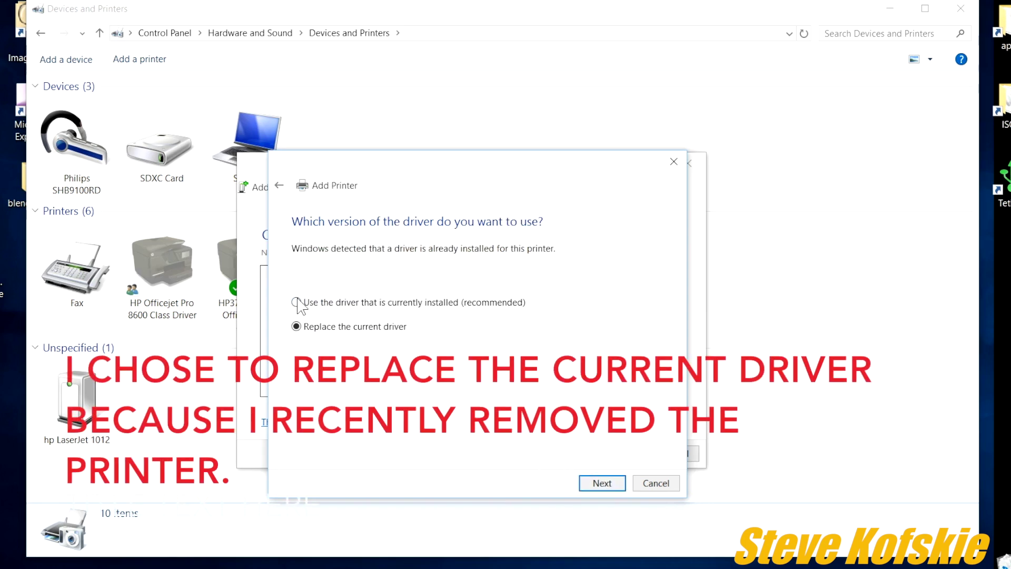
Step: Replace the current driver, name the printer 'HP Laserjet 1012', and leave it unshared
left_click(602, 483)
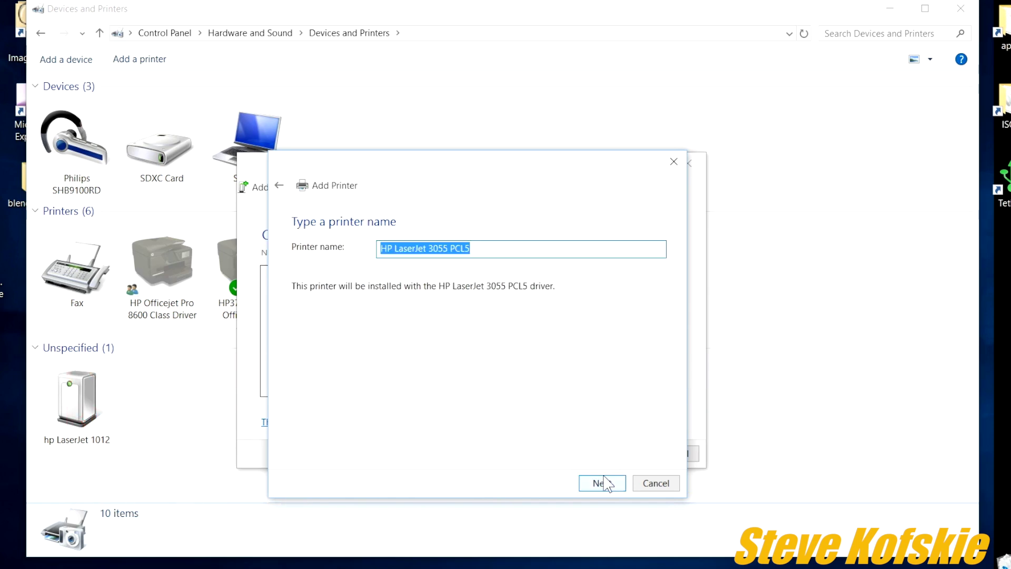
type("HP Laserjet 1012")
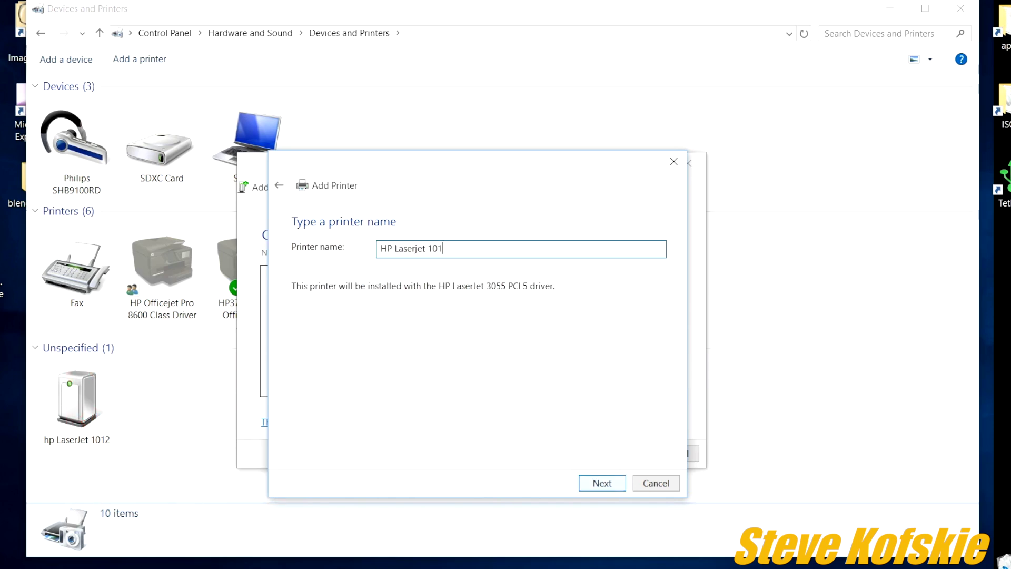
left_click(602, 483)
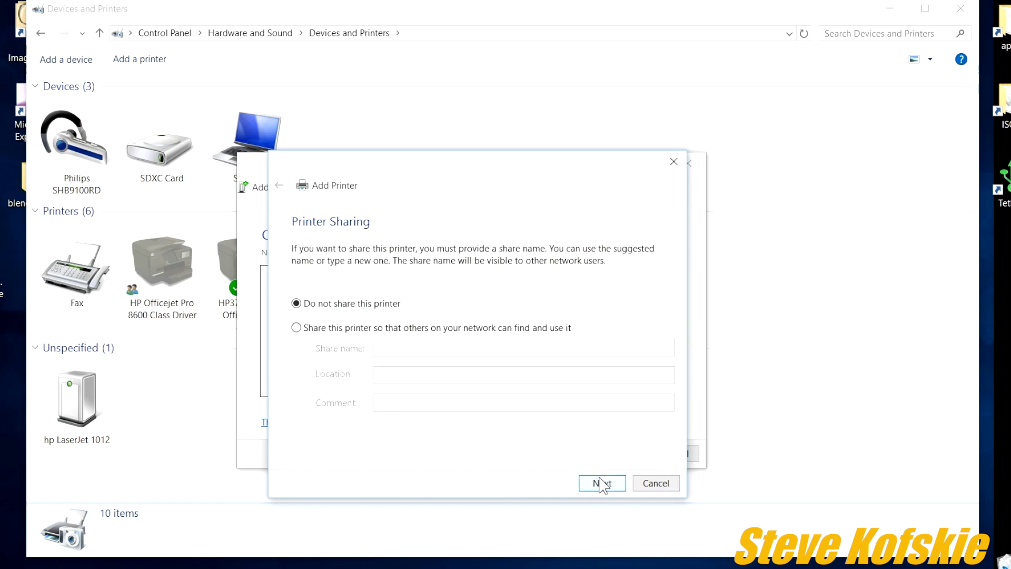
left_click(602, 482)
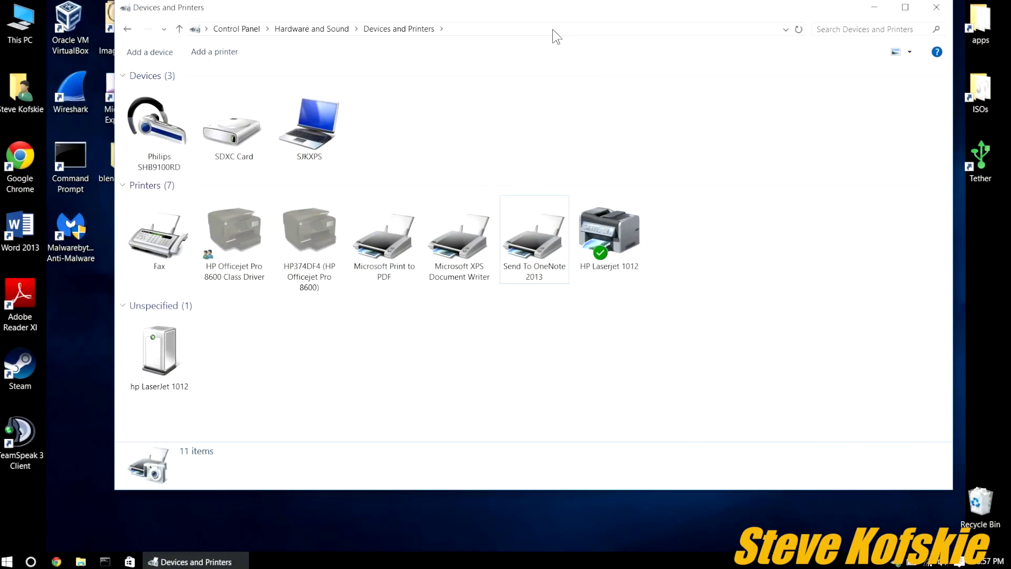
Step: Enter the path 'C:' in the Control Panel address bar
left_click(551, 30)
type("C:")
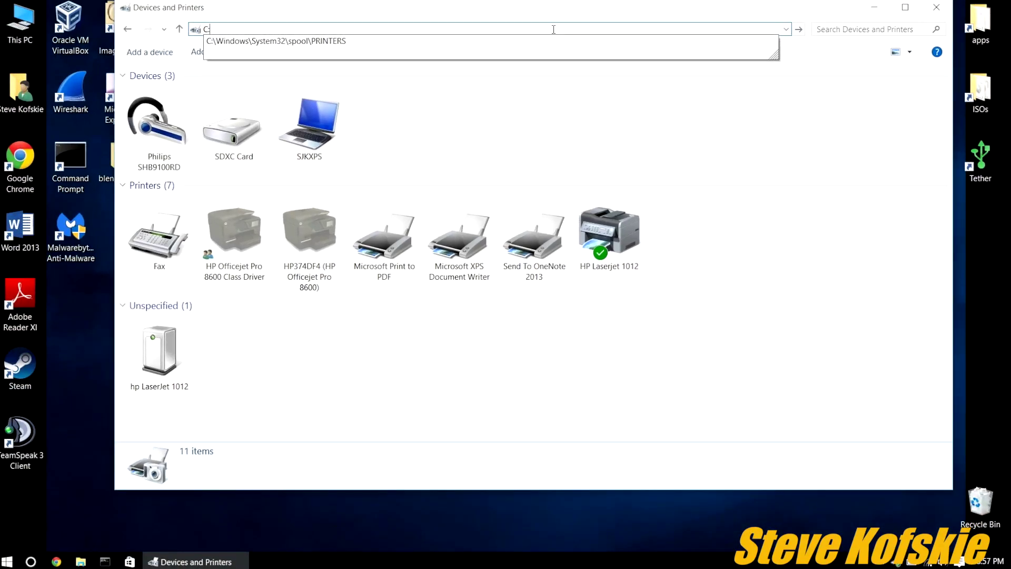
Step: Go to C:\Windows\System32\spool\PRINTERS and turn on Hidden items from the View tab
left_click(438, 41)
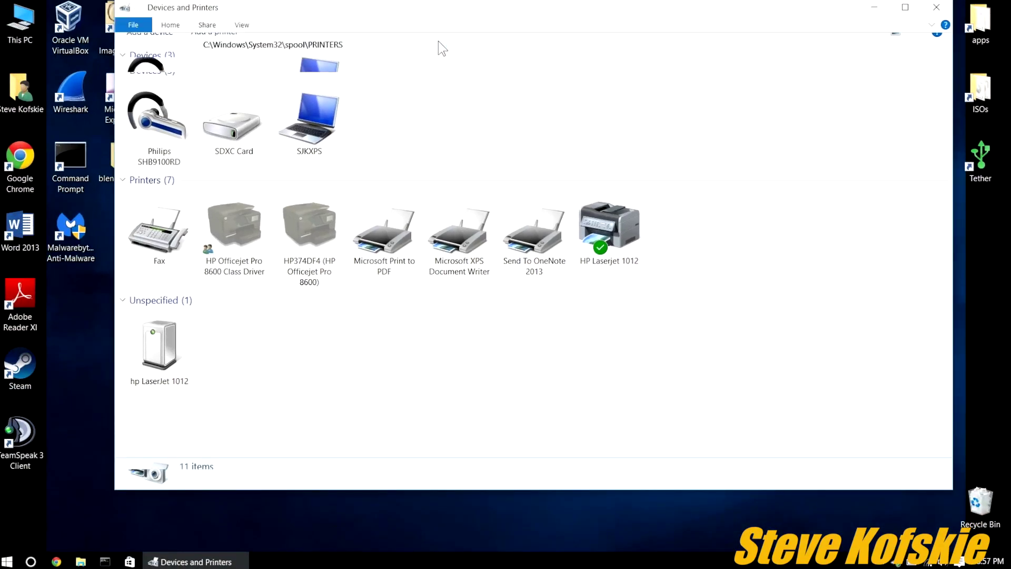
left_click(235, 21)
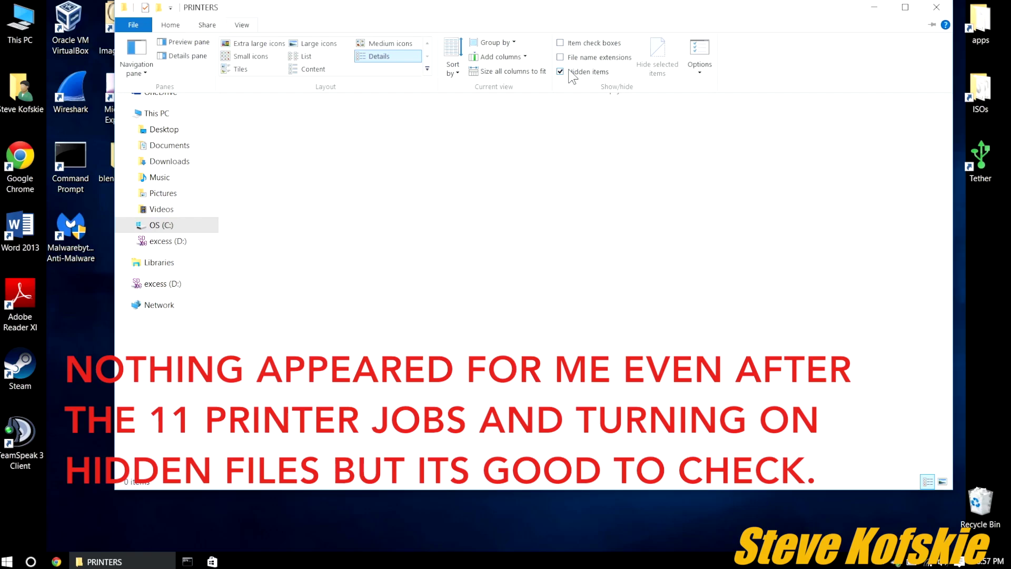